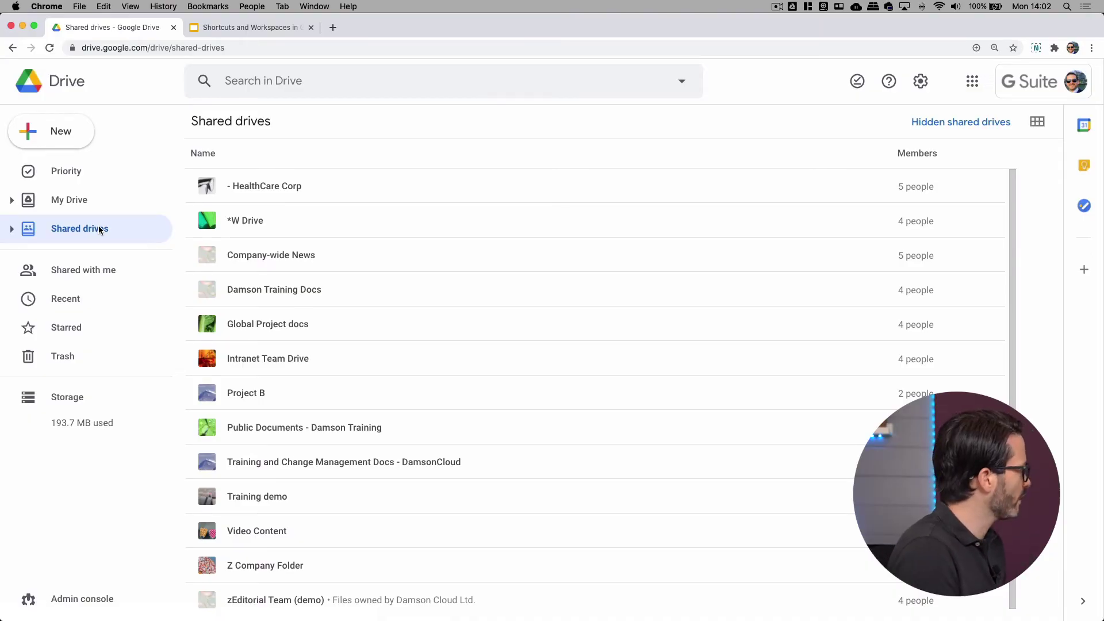
Step: On the Priority page, page twice through the suggested file cards and begin creating a new workspace
click(105, 180)
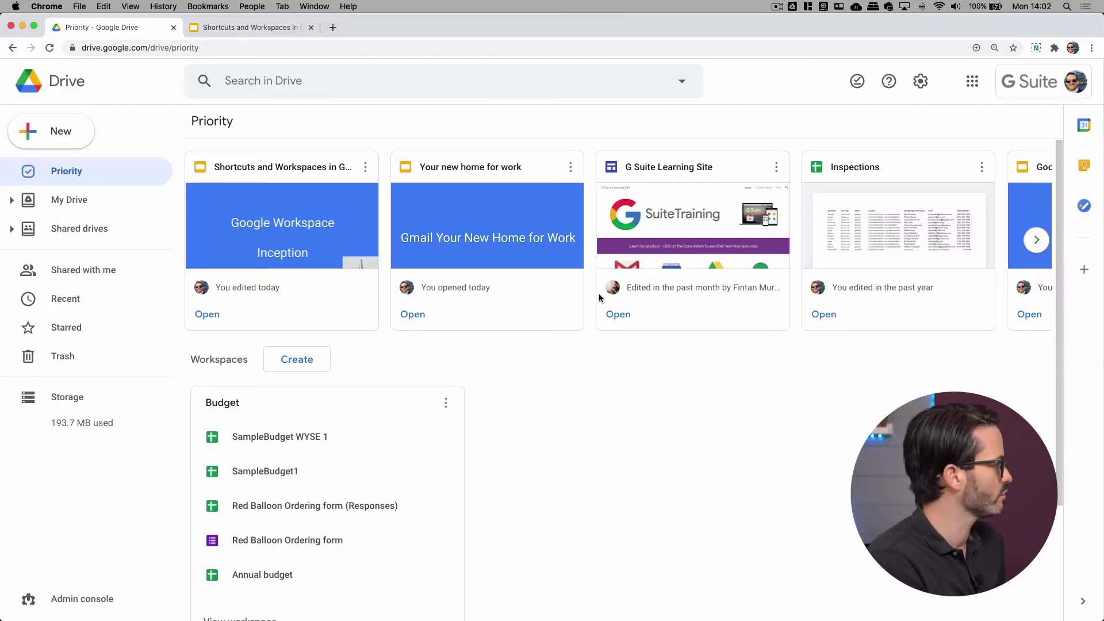
click(1035, 239)
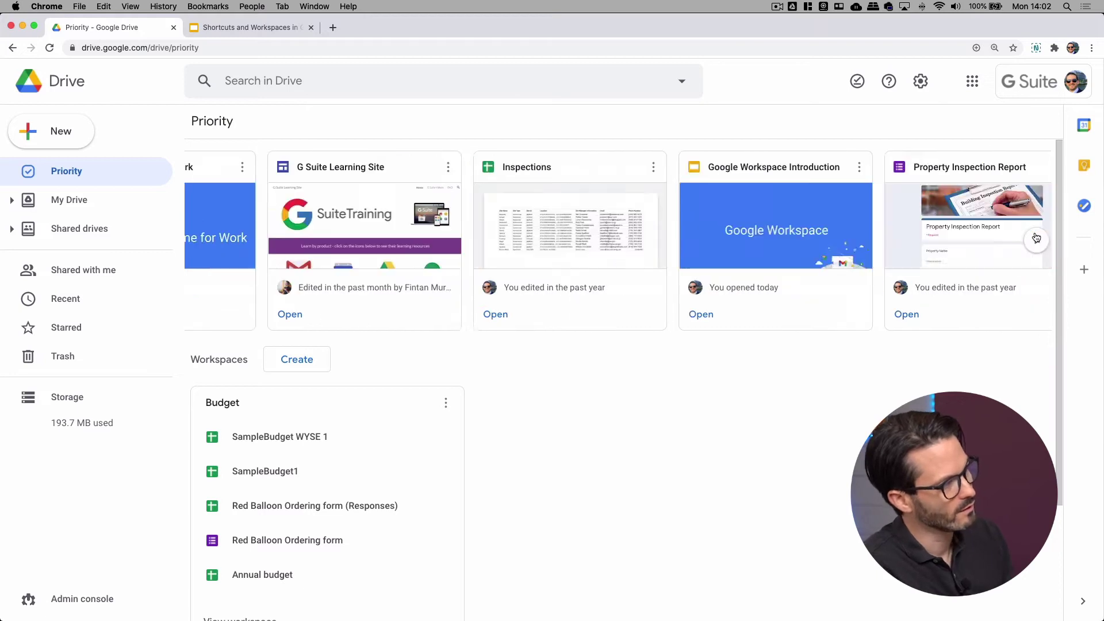
click(1036, 239)
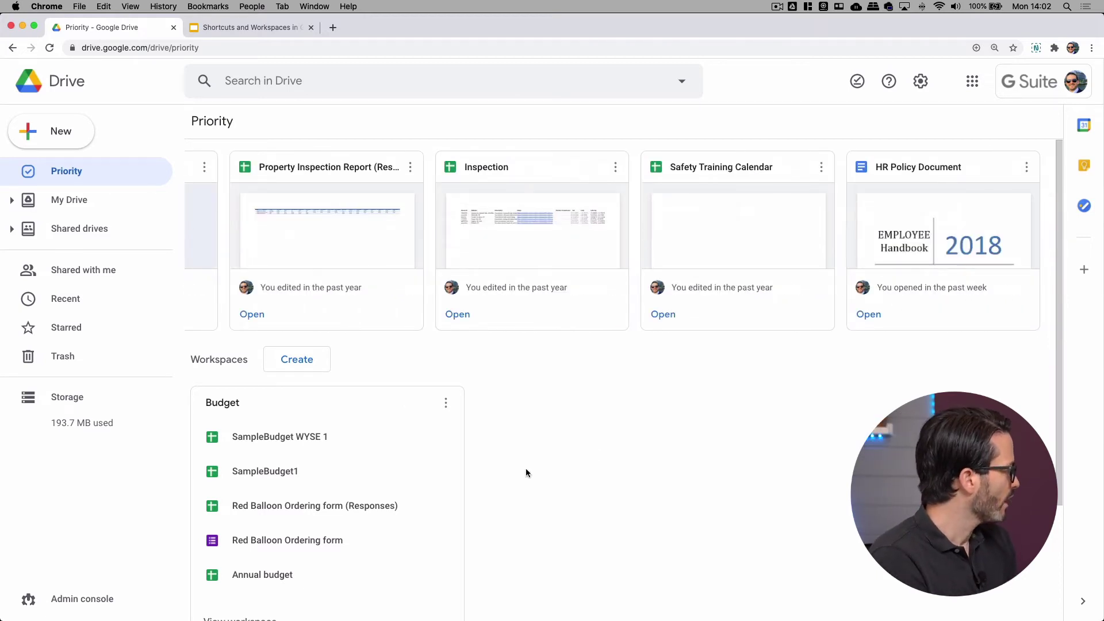
scroll(441, 457, down, 1)
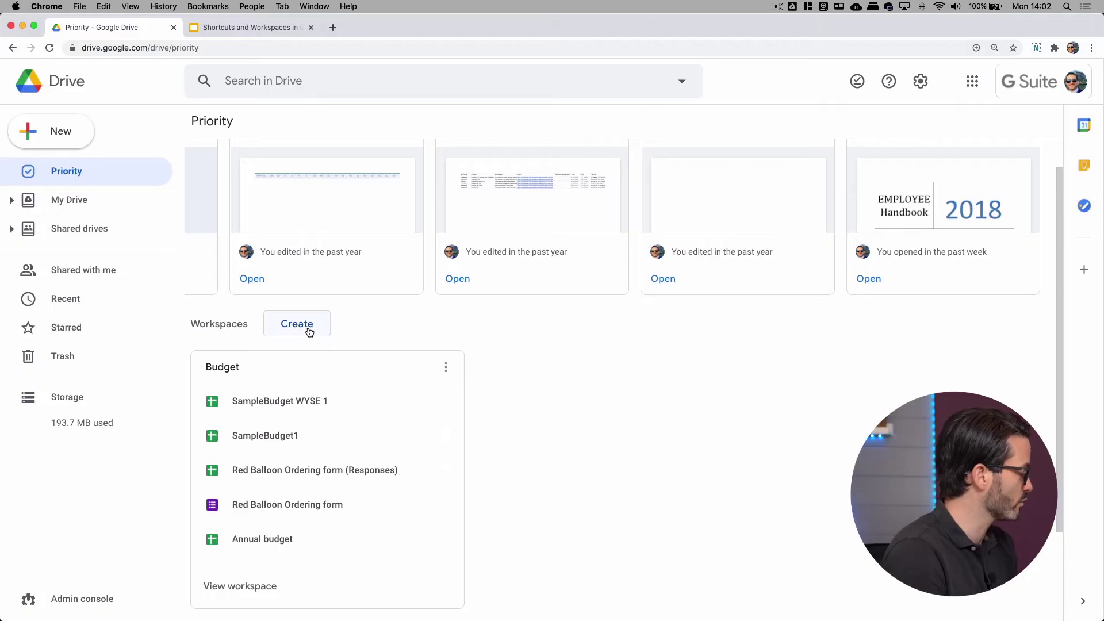
click(296, 324)
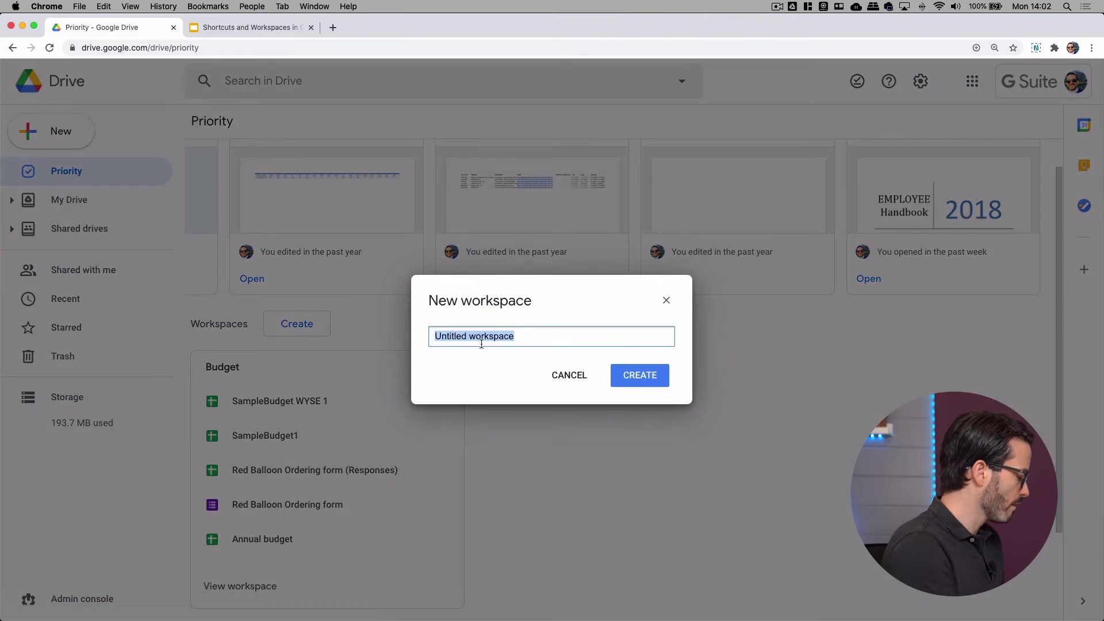
Step: Name the new workspace 'HR' and create it
text(HR)
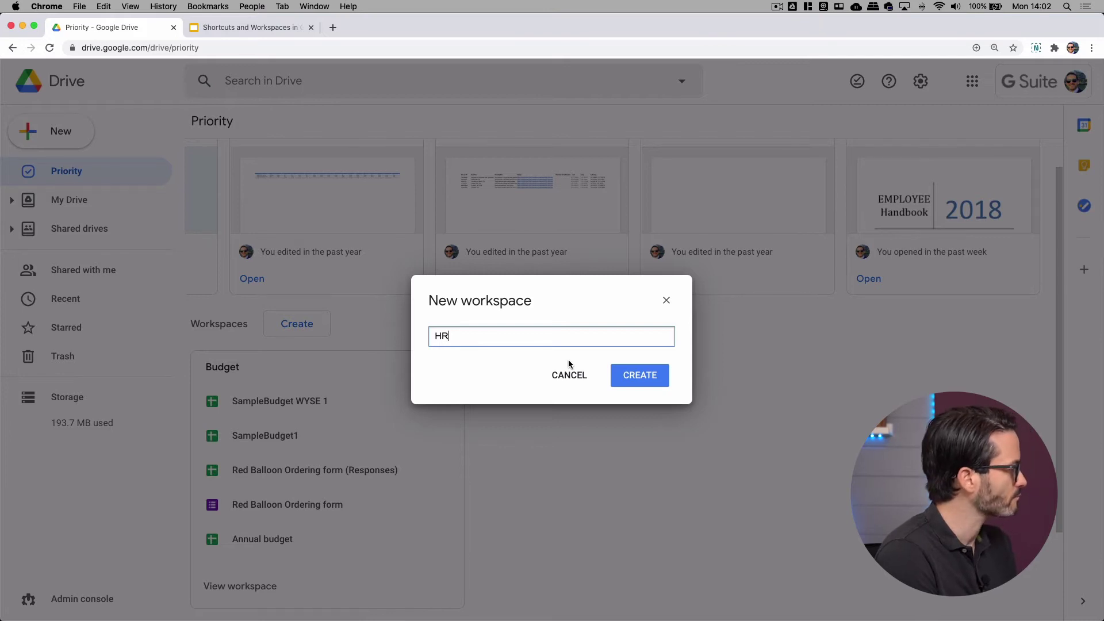
click(636, 374)
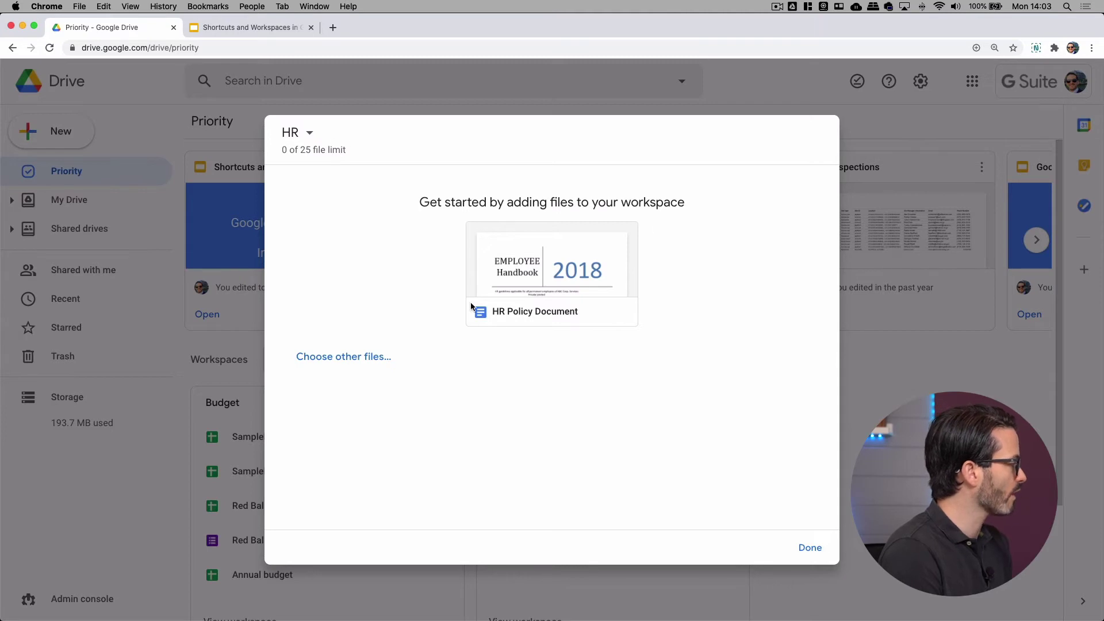
Step: Add the suggested HR Policy Document to the HR workspace and bring up the Add to Workspace picker
click(533, 314)
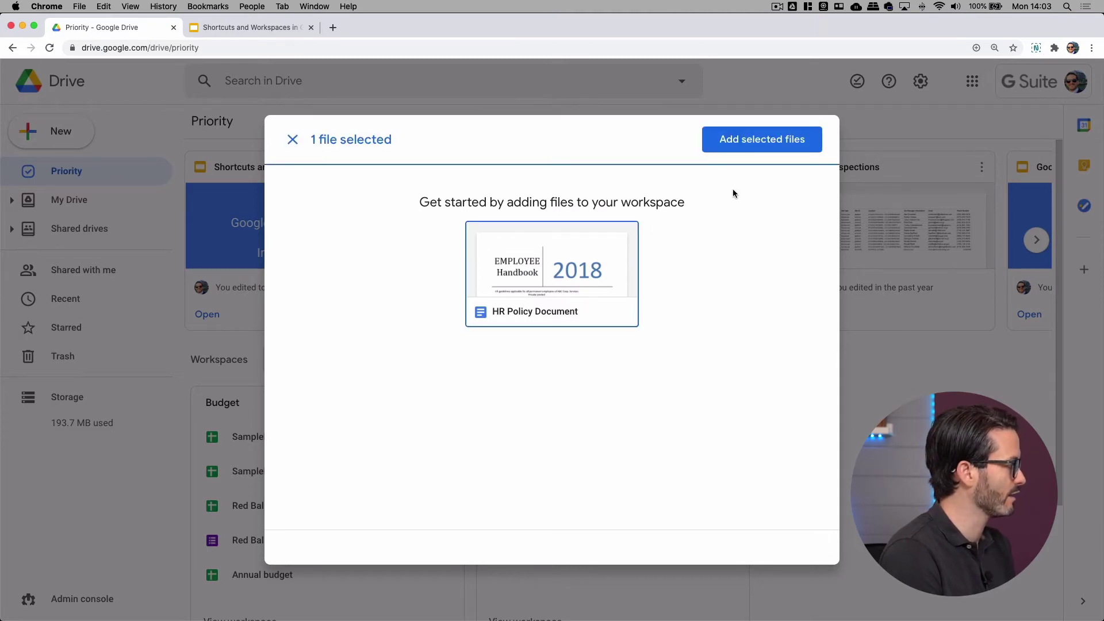
click(726, 144)
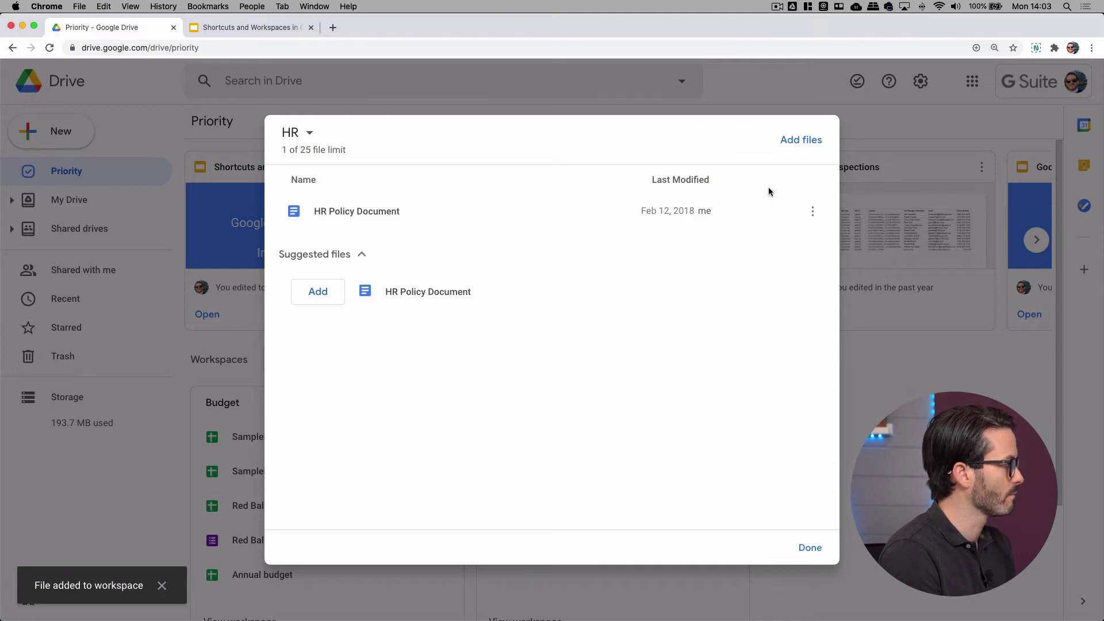
click(797, 148)
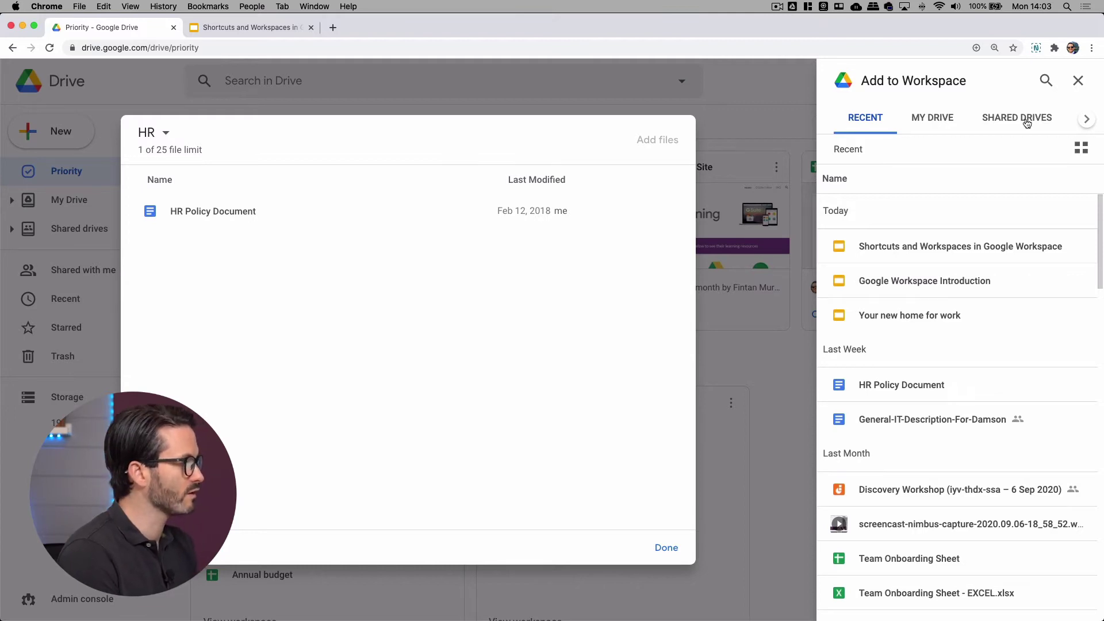
Step: Insert eight recent files into HR, from Shortcuts and Workspaces to Customer Survey Expert Agent (Responses)
click(902, 261)
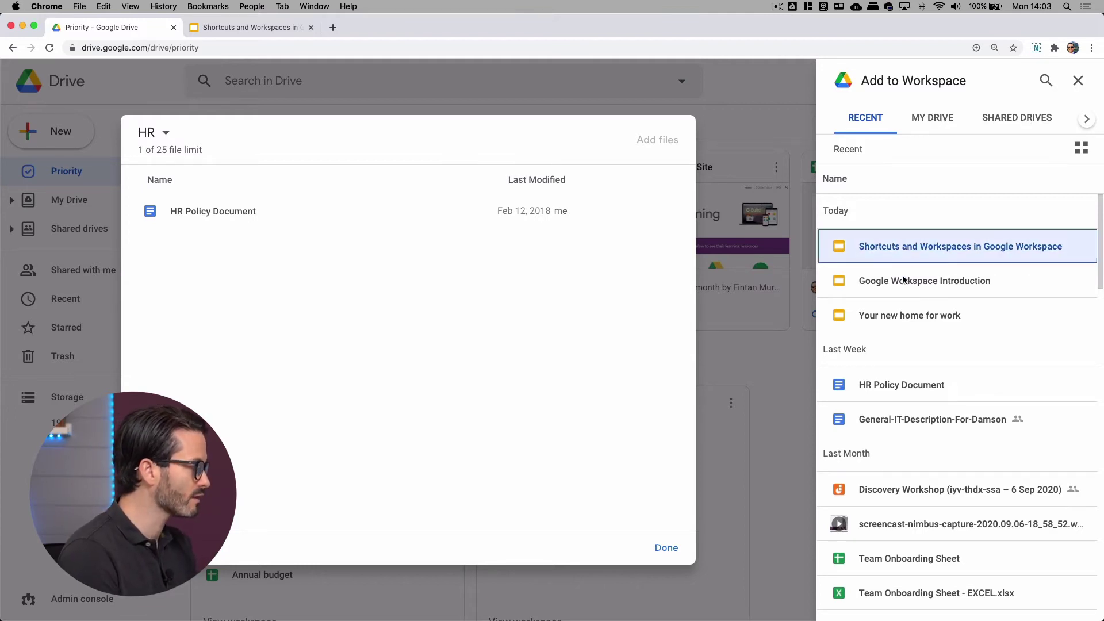
click(902, 282)
click(911, 419)
scroll(912, 420, down, 5)
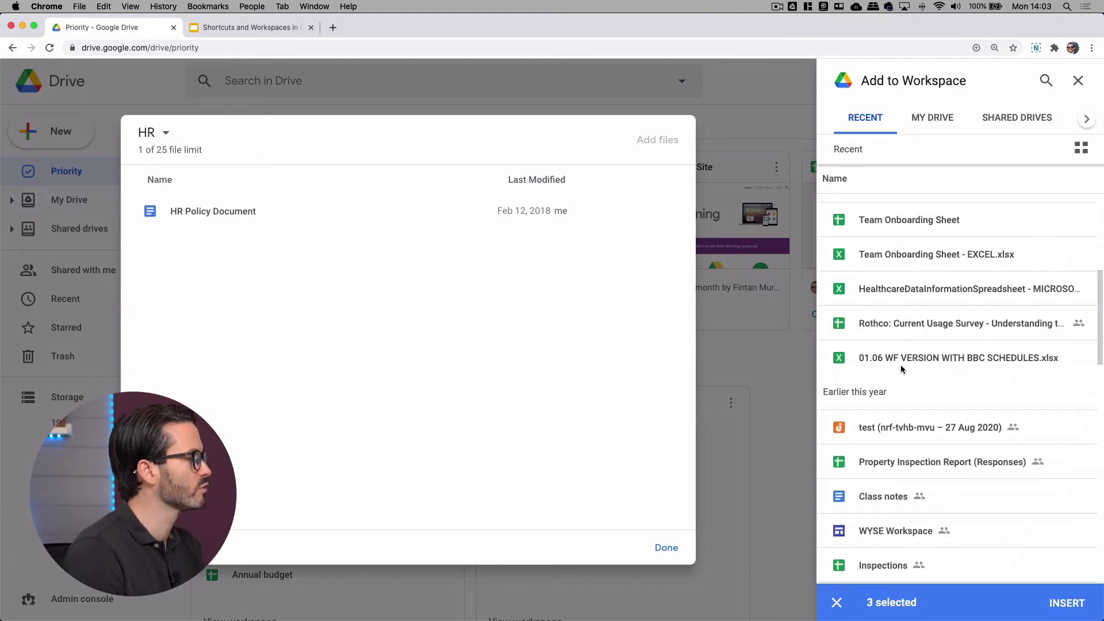
click(878, 426)
click(887, 454)
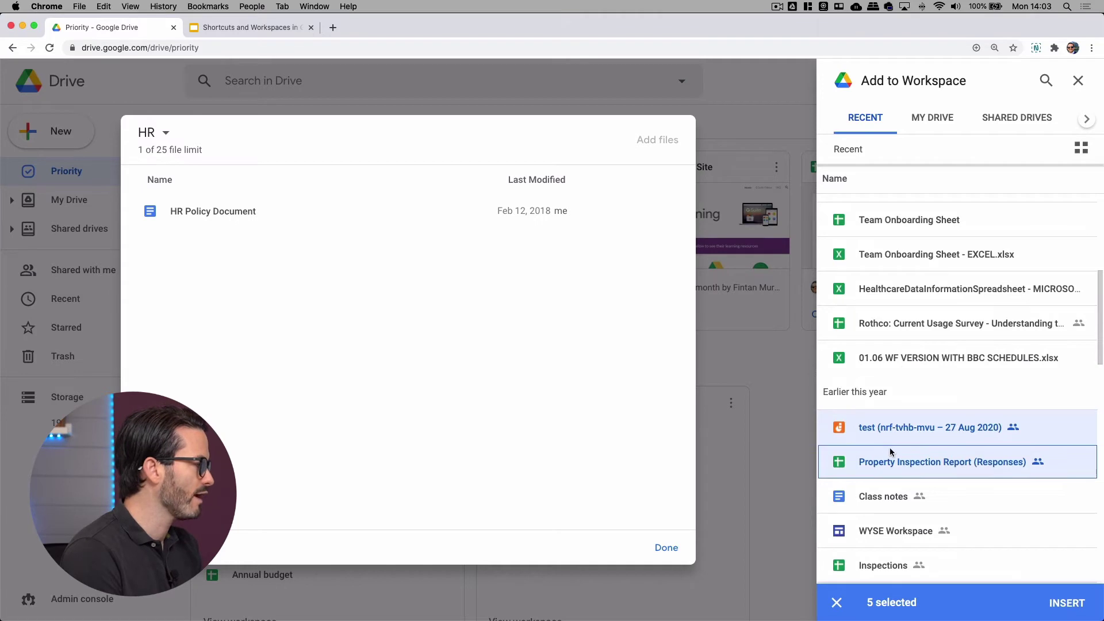
scroll(890, 443, down, 3)
click(890, 425)
click(904, 459)
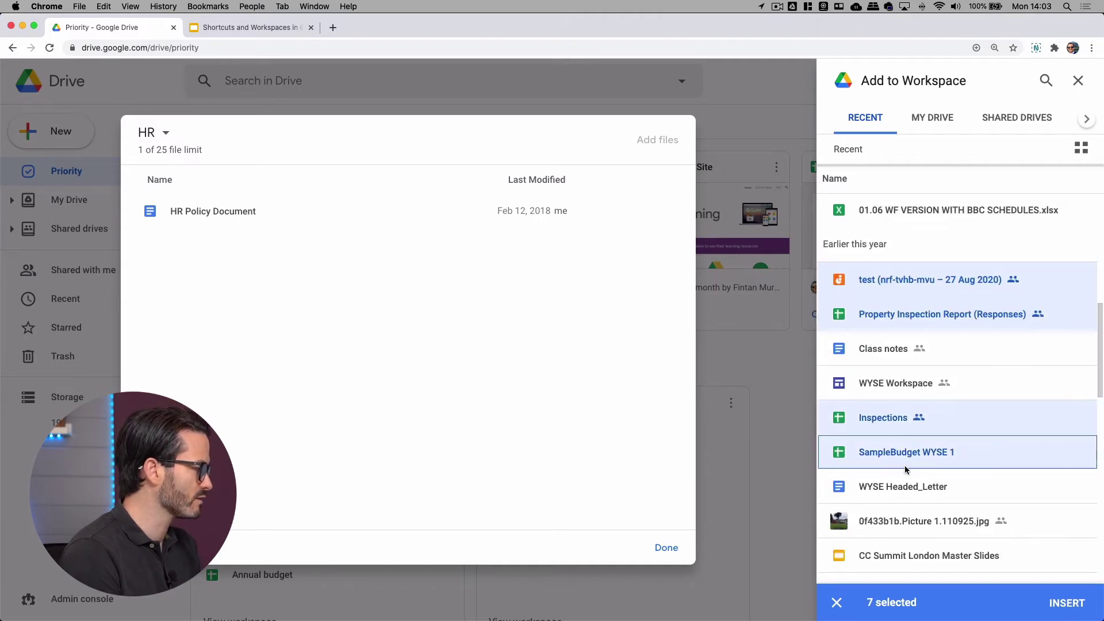
scroll(916, 526, down, 4)
click(914, 489)
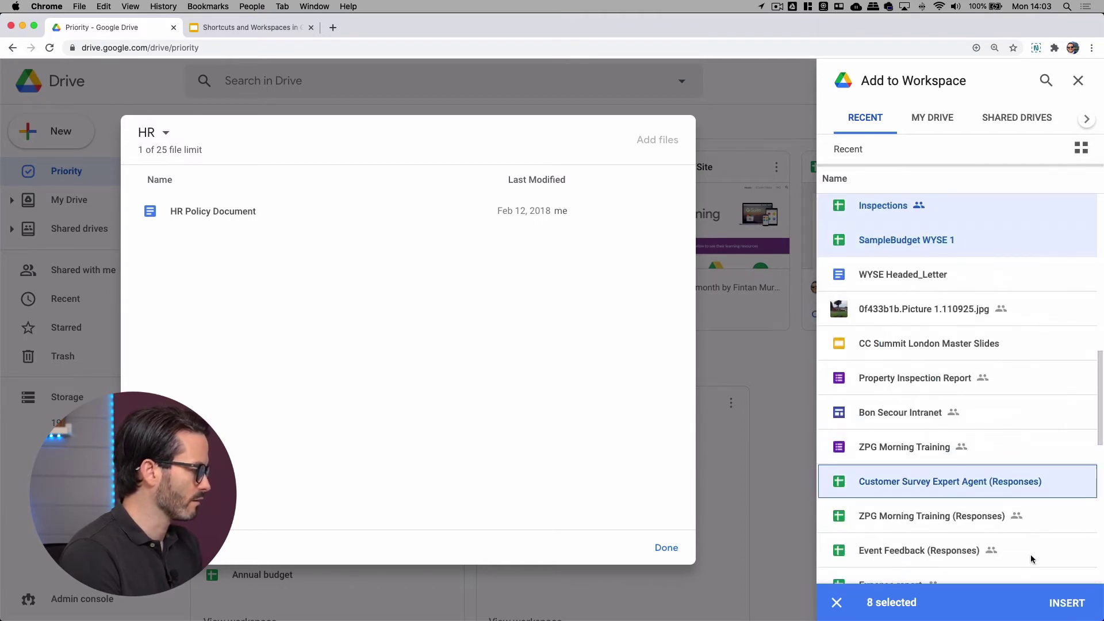
click(1076, 606)
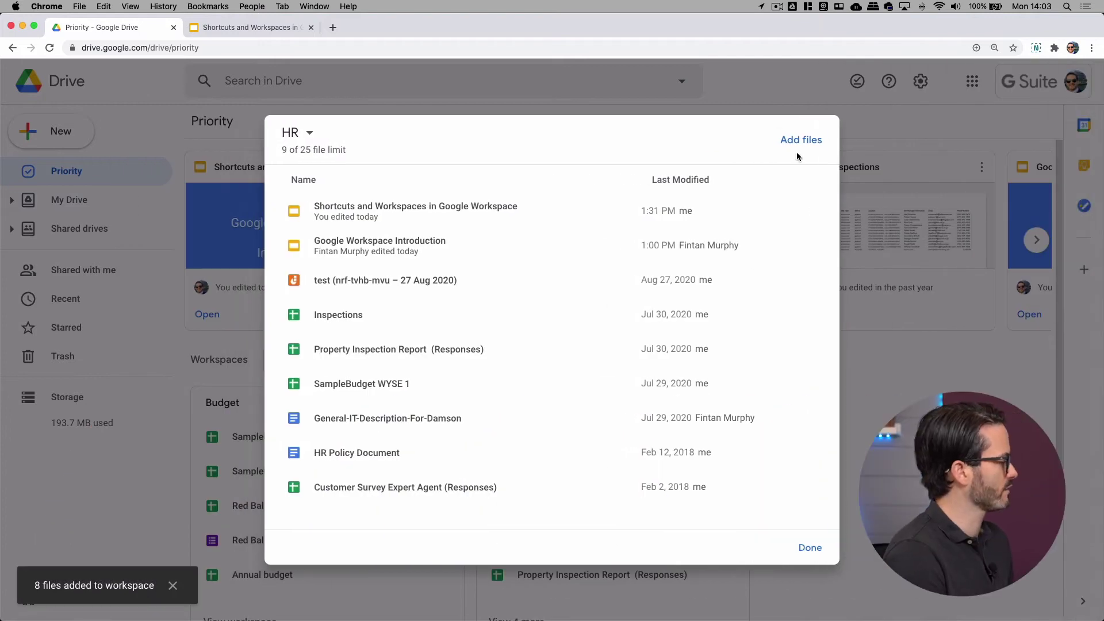
Step: Finish editing the HR workspace, glance at Shared drives, and return to the Priority page
click(811, 547)
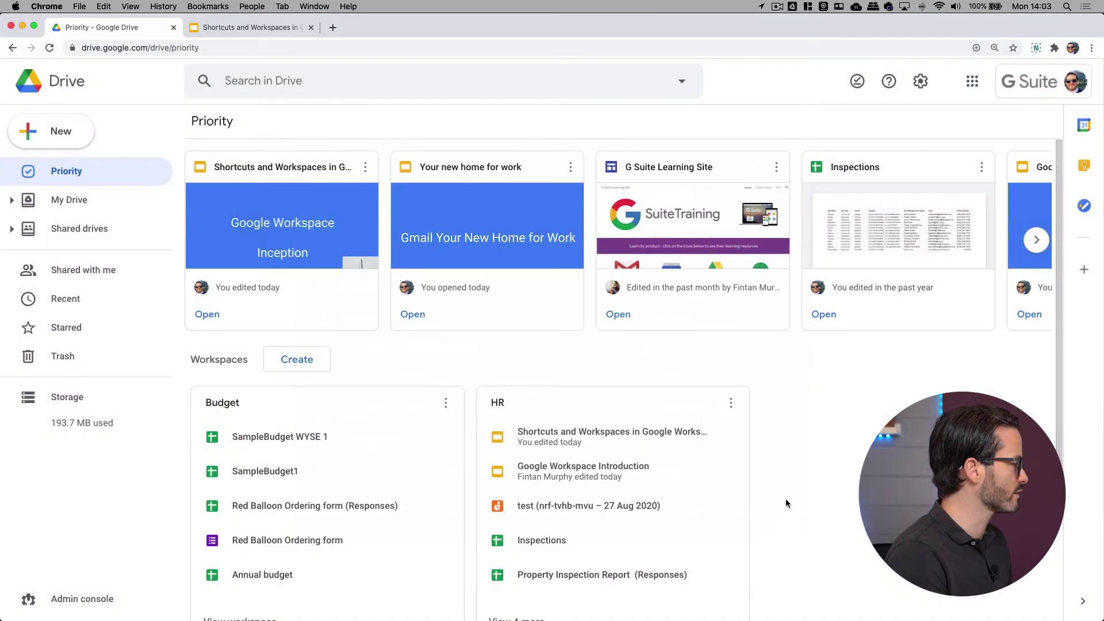
scroll(808, 510, down, 3)
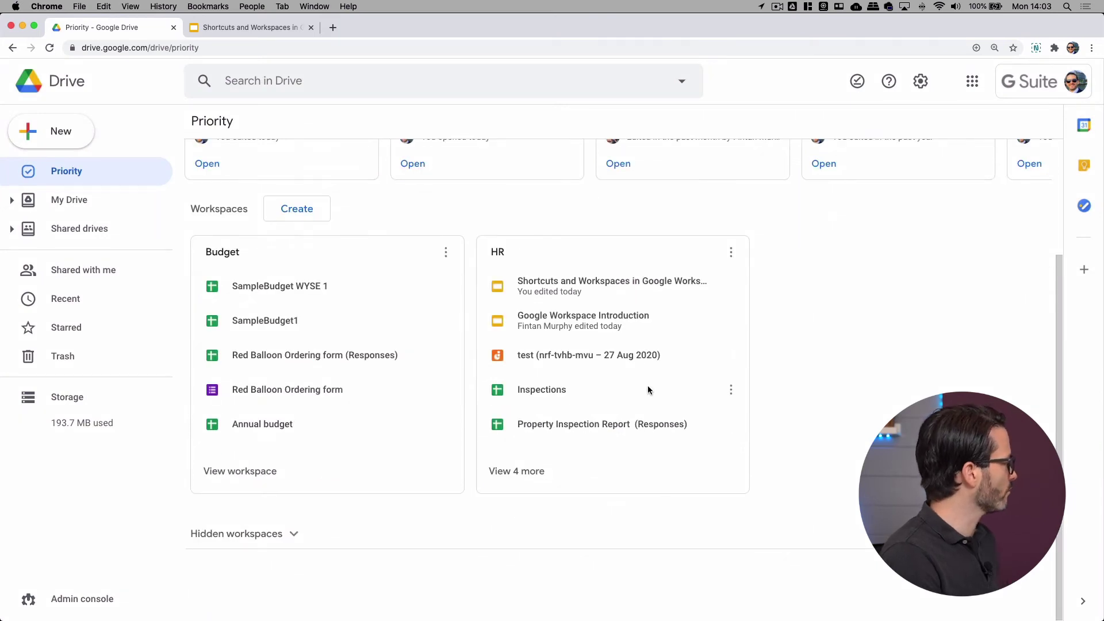
click(101, 235)
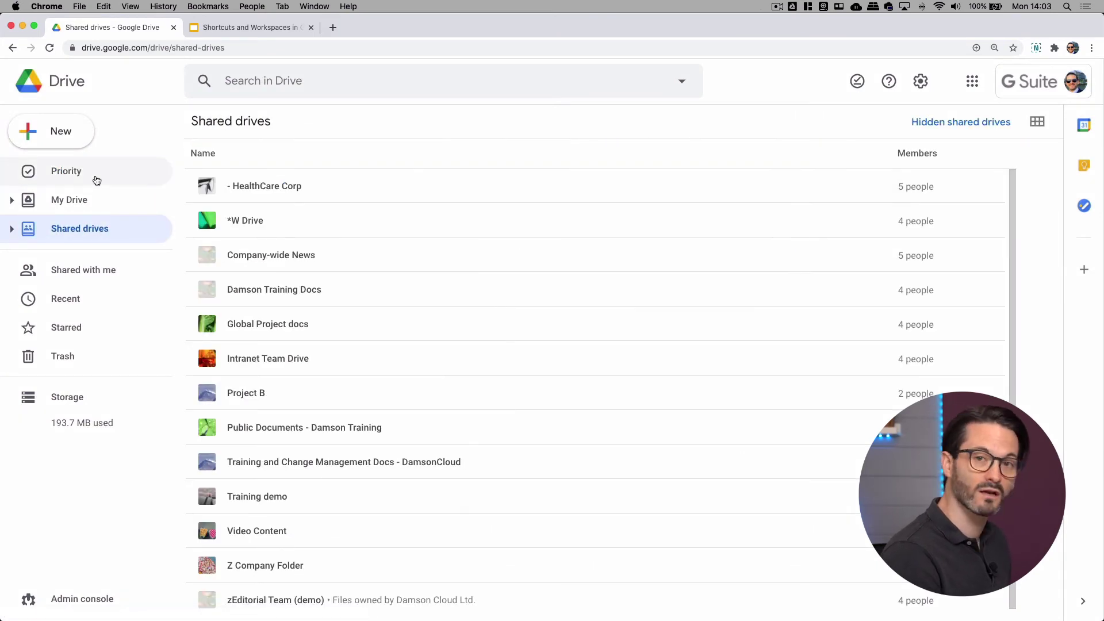
click(95, 175)
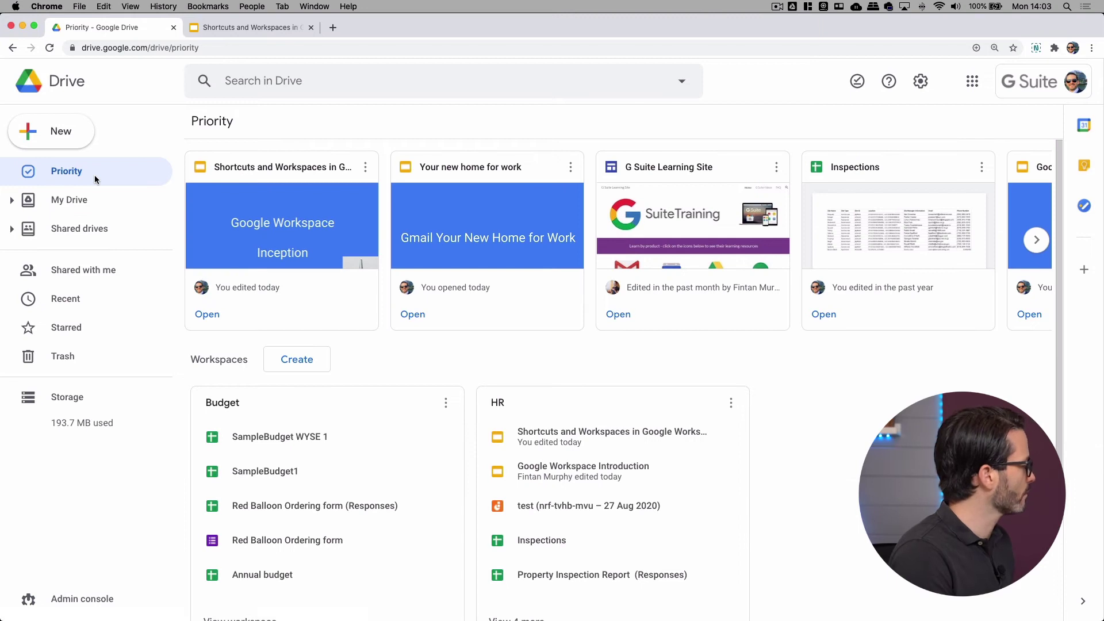
scroll(477, 389, down, 3)
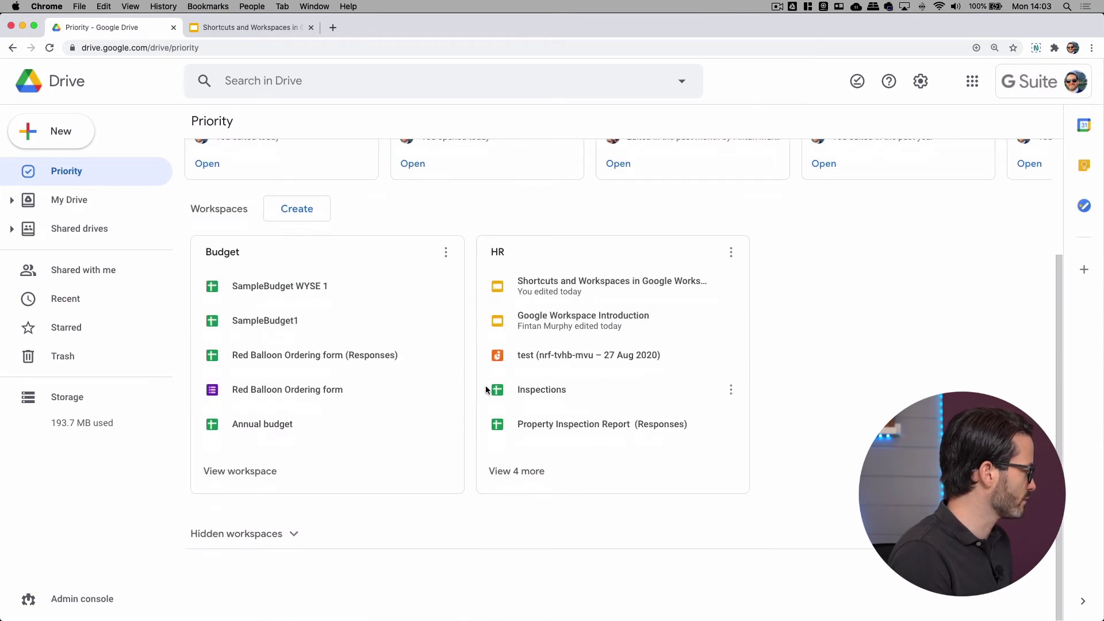
Step: Show the HR workspace's full file list and open HR Policy Document in Docs
click(520, 471)
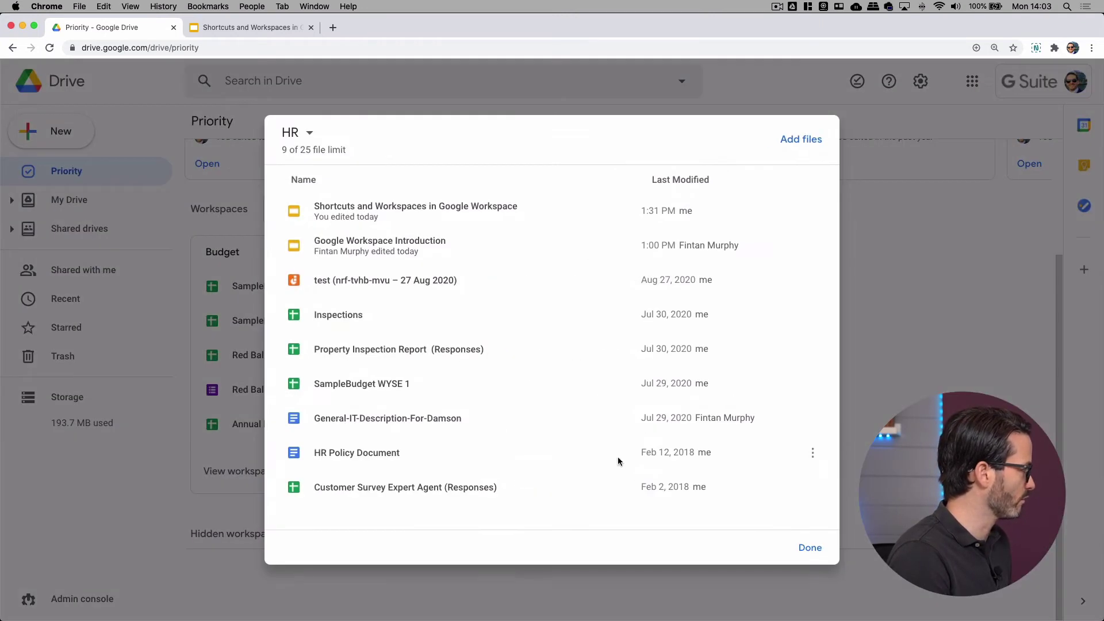
click(901, 243)
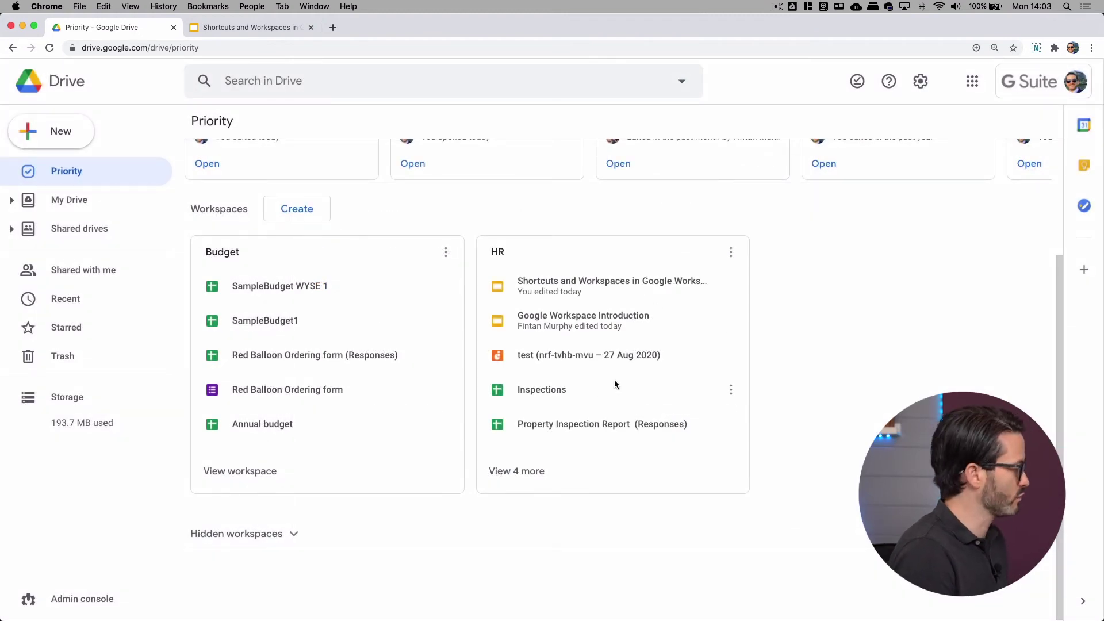
click(532, 470)
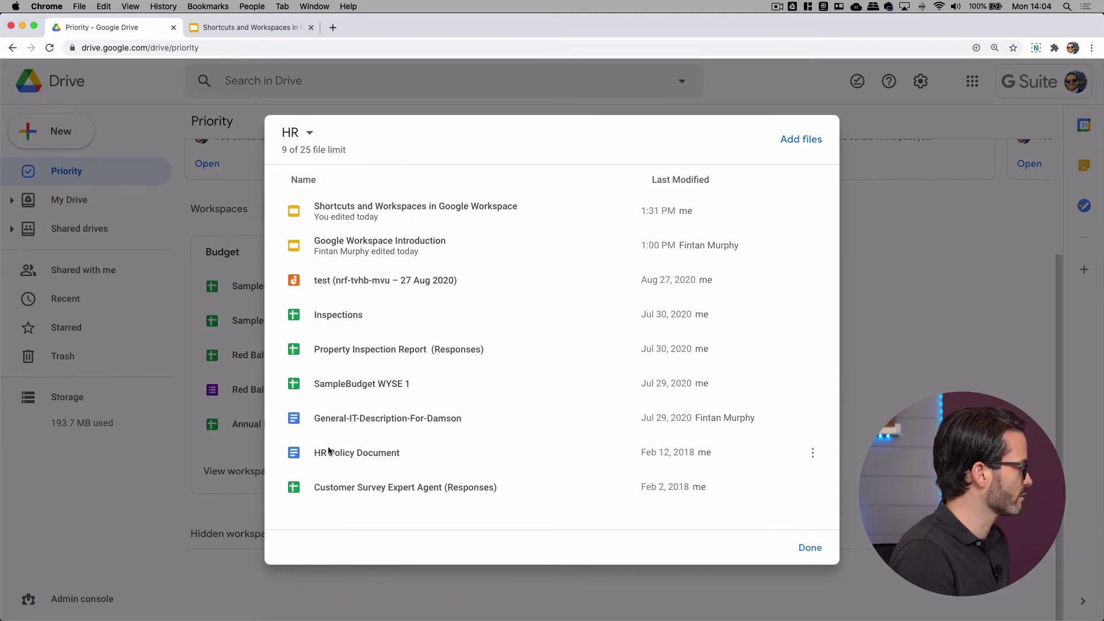
click(390, 452)
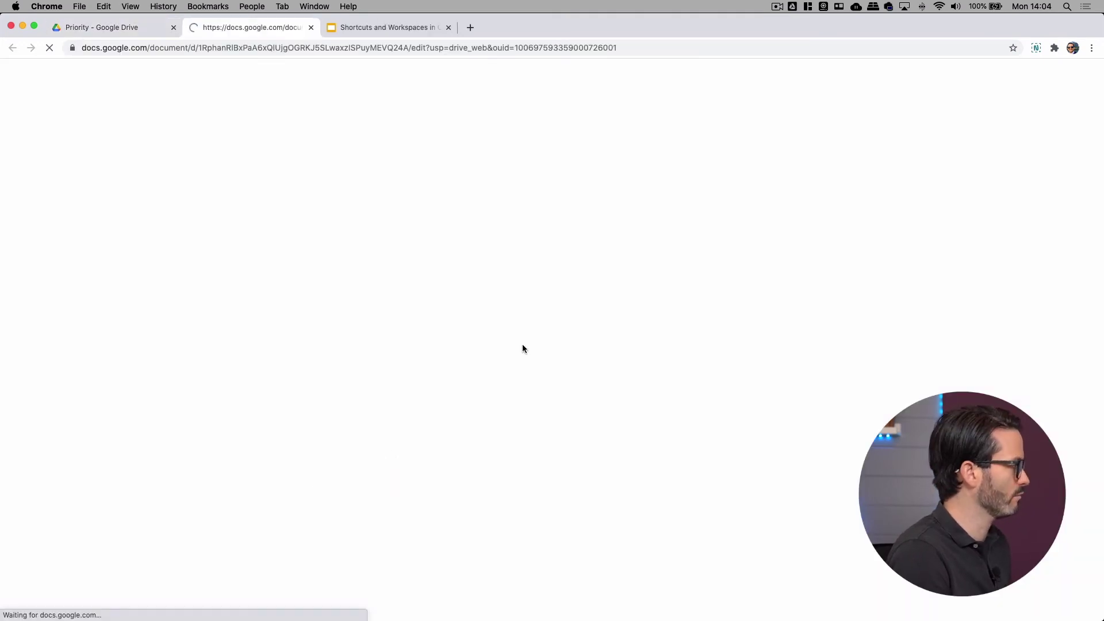
Step: Switch back to the Priority tab in Drive and close the HR workspace file list
click(107, 34)
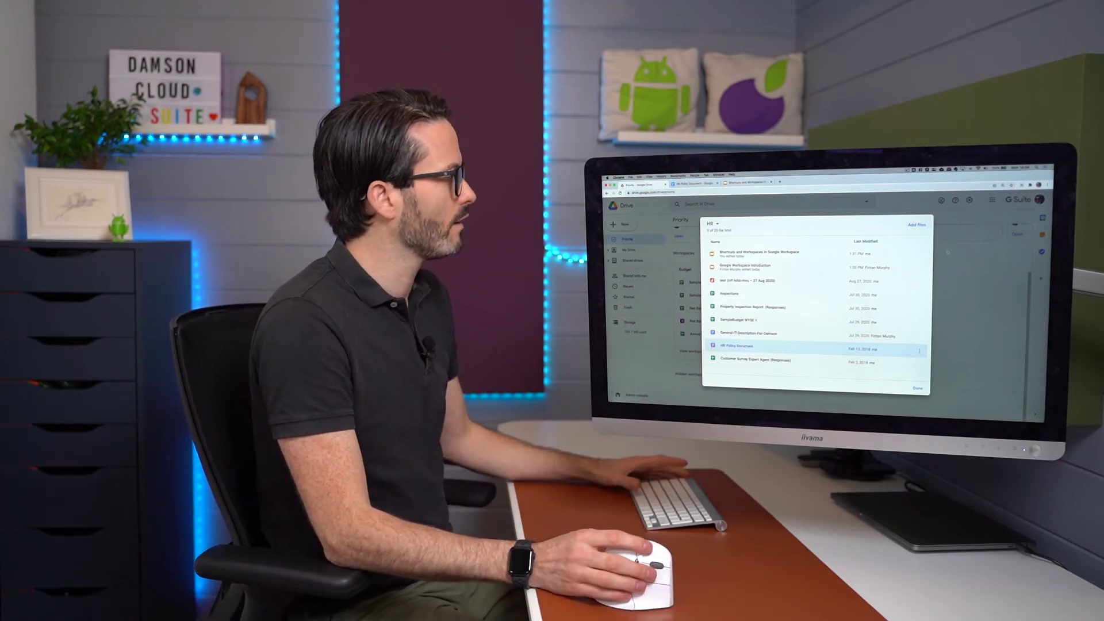
click(648, 282)
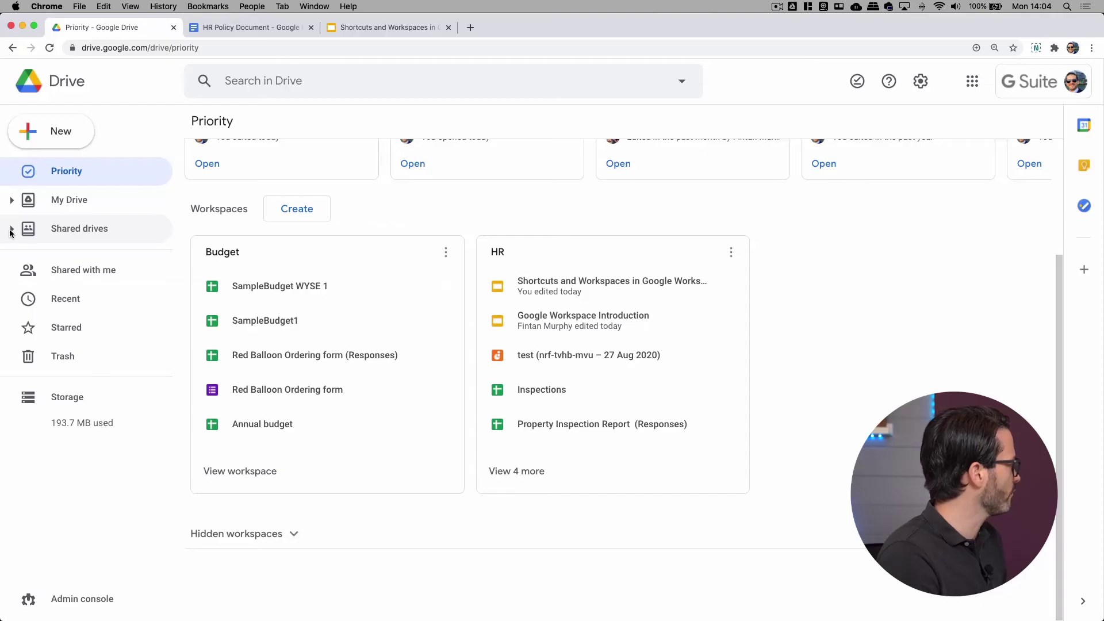
Step: Expand Shared drives, look at Project B, and settle on the Intranet Team Drive file list
click(12, 229)
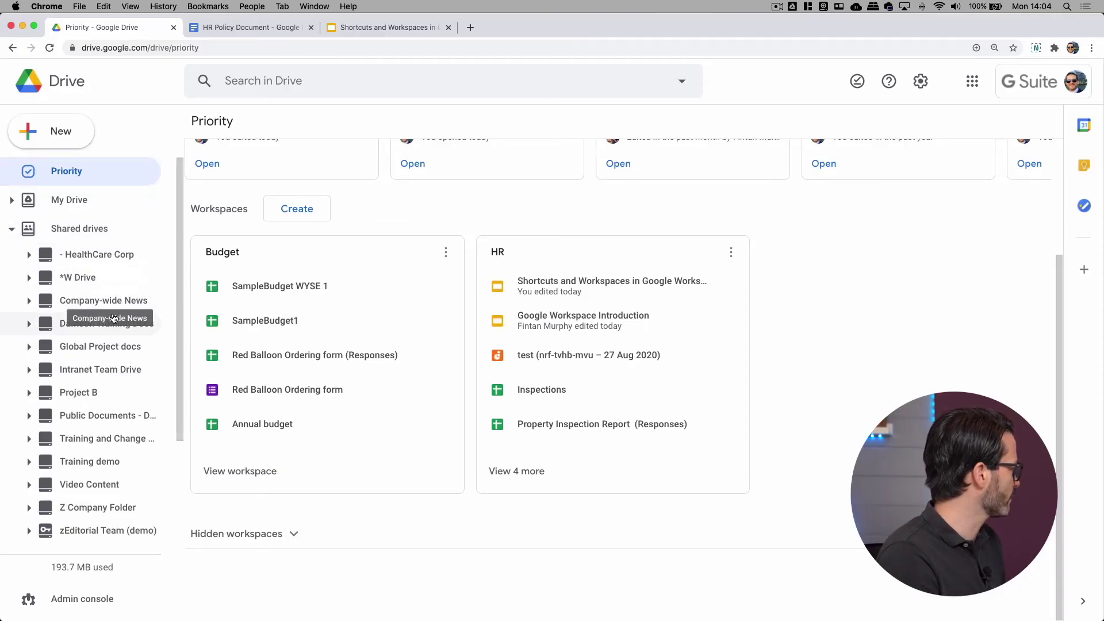
scroll(112, 316, down, 2)
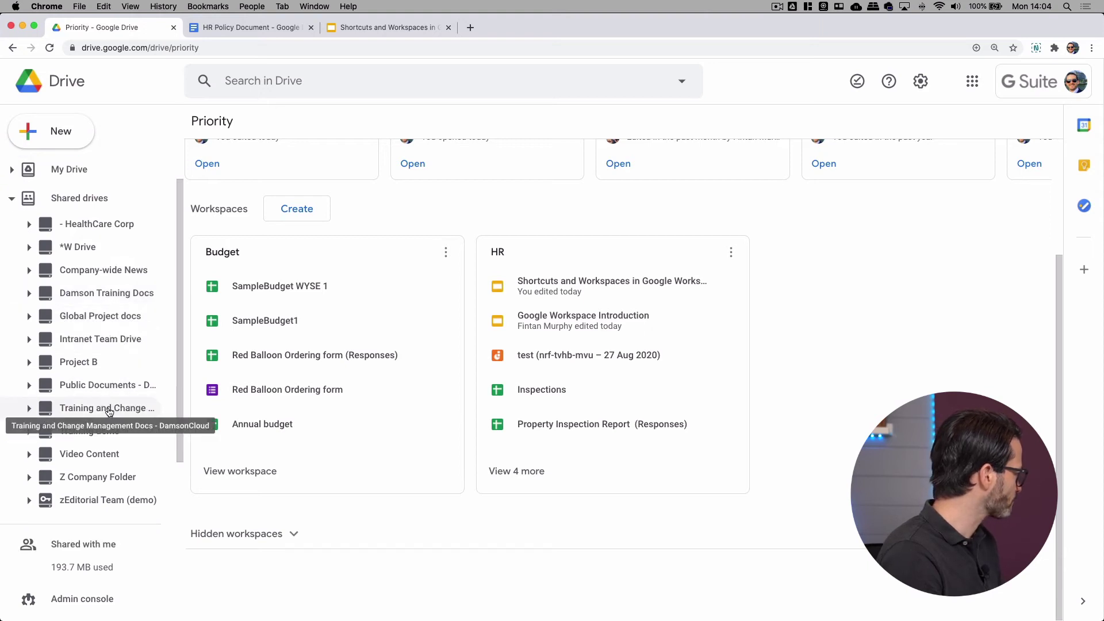
scroll(111, 412, down, 2)
scroll(111, 412, down, 1)
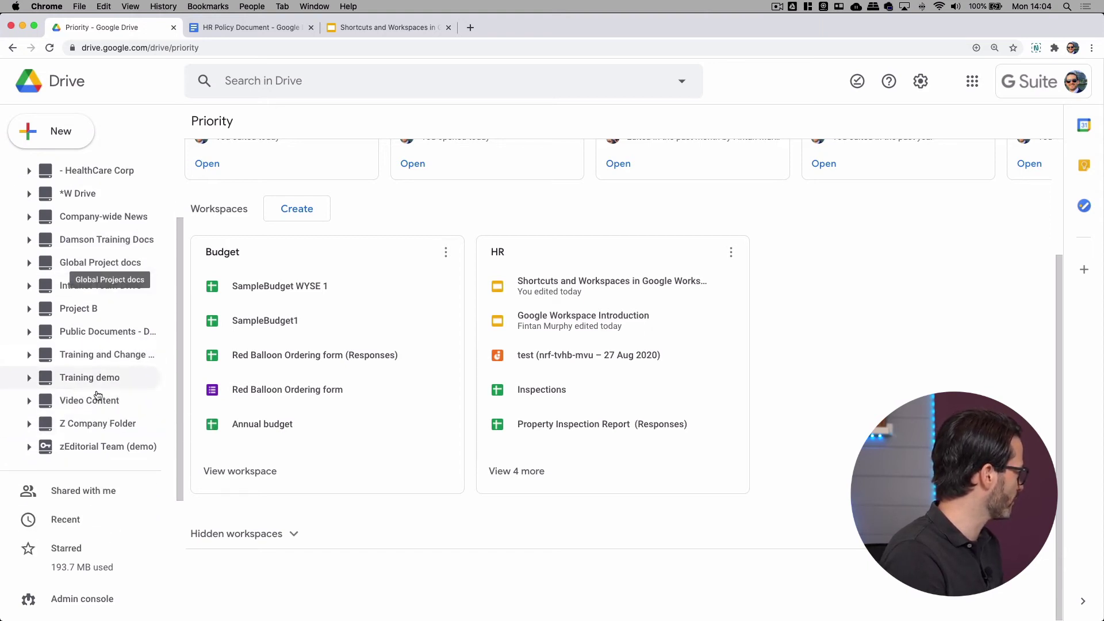
click(89, 314)
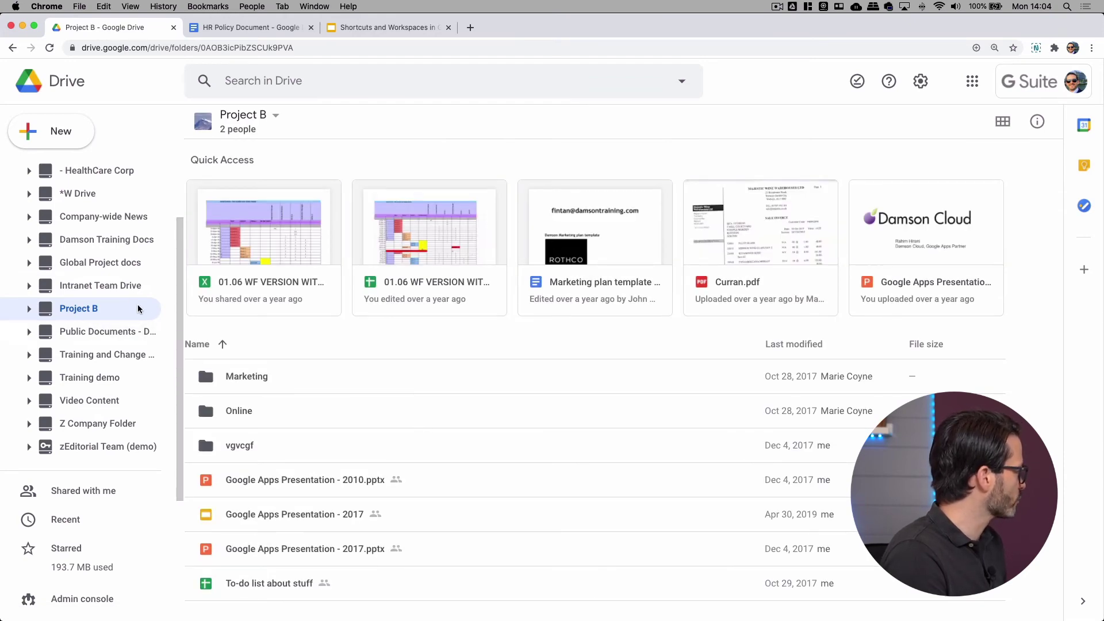
click(111, 286)
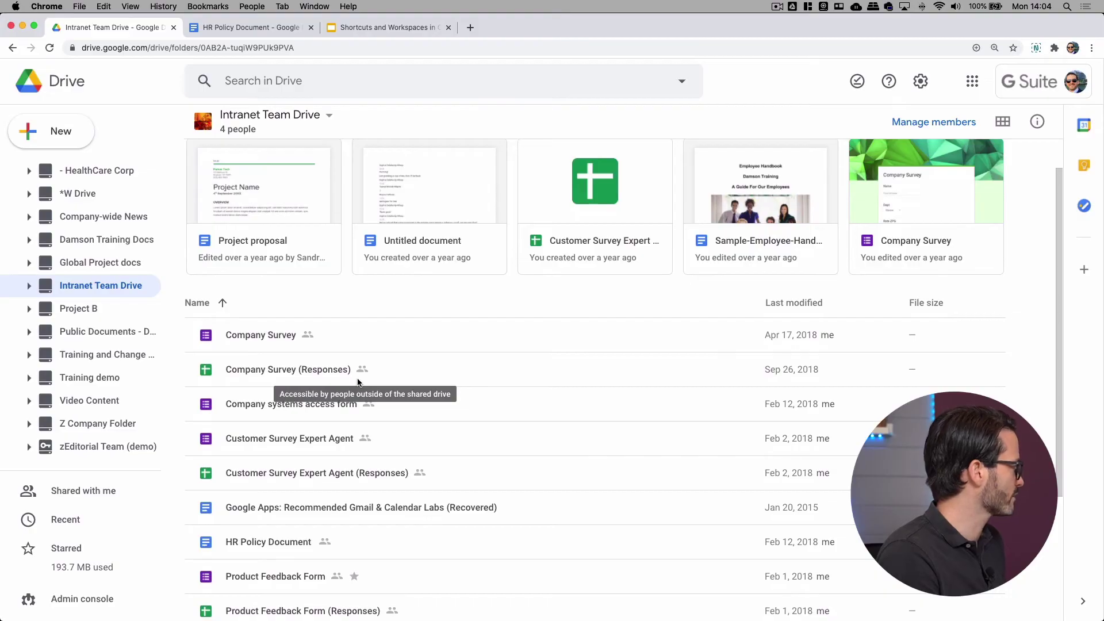
click(98, 312)
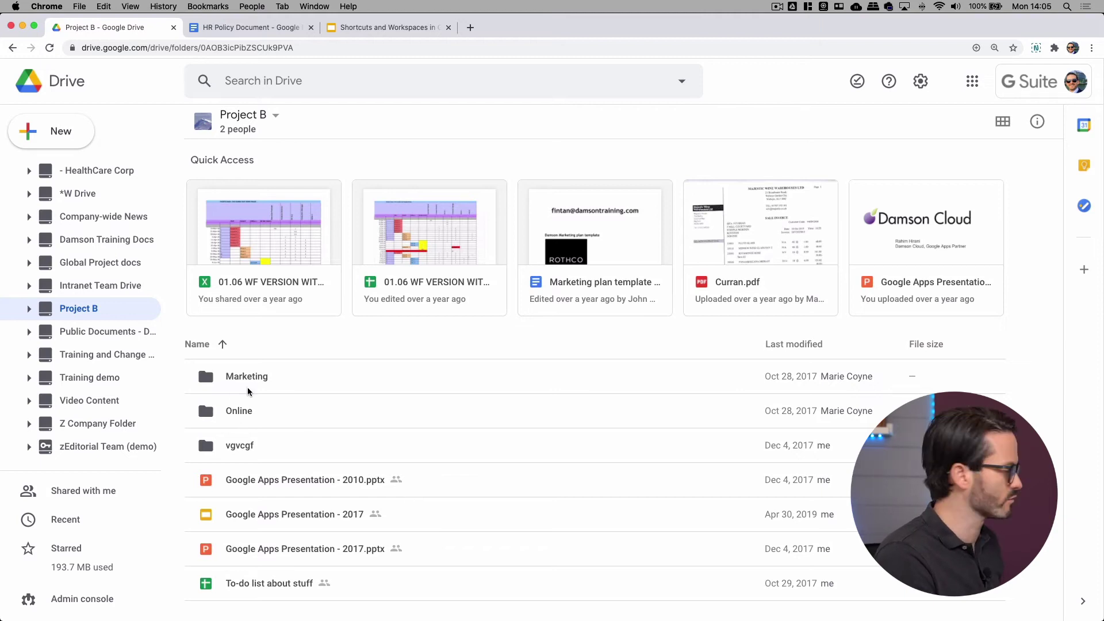
click(122, 288)
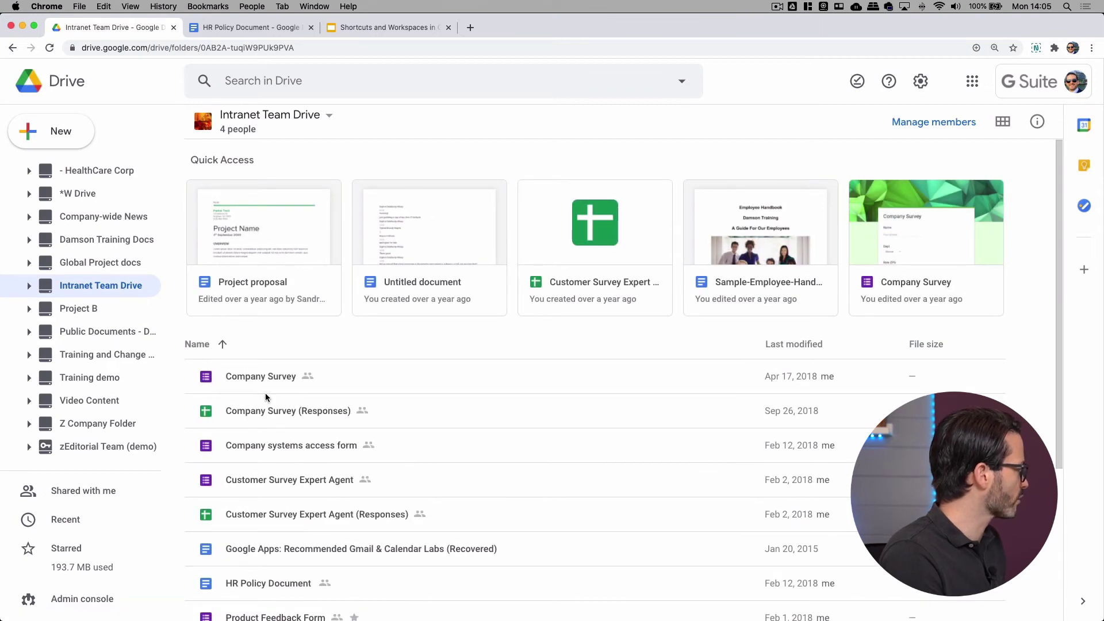
Step: Place a Company Survey (Responses) shortcut in Shared drives › Project B and open that drive
right_click(289, 413)
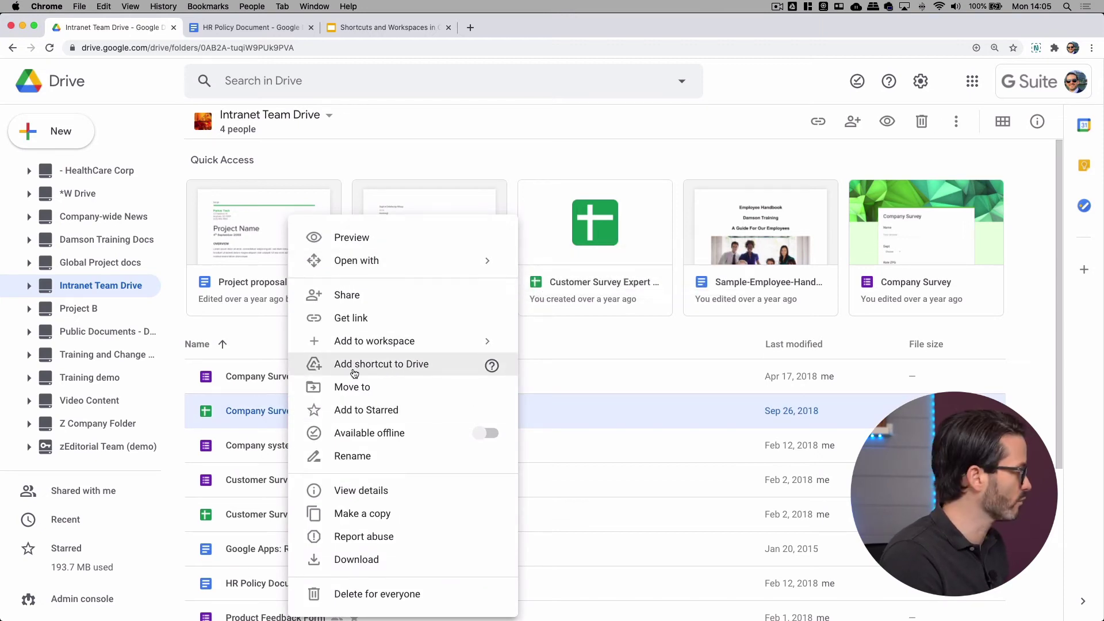
mouse_move(498, 371)
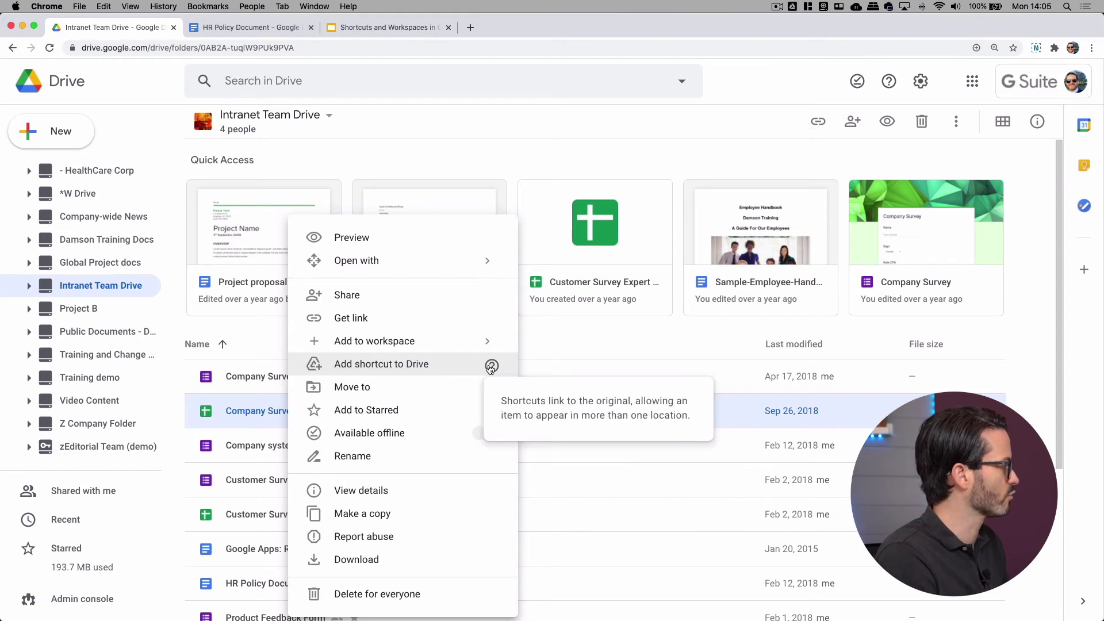
click(362, 363)
scroll(339, 430, down, 5)
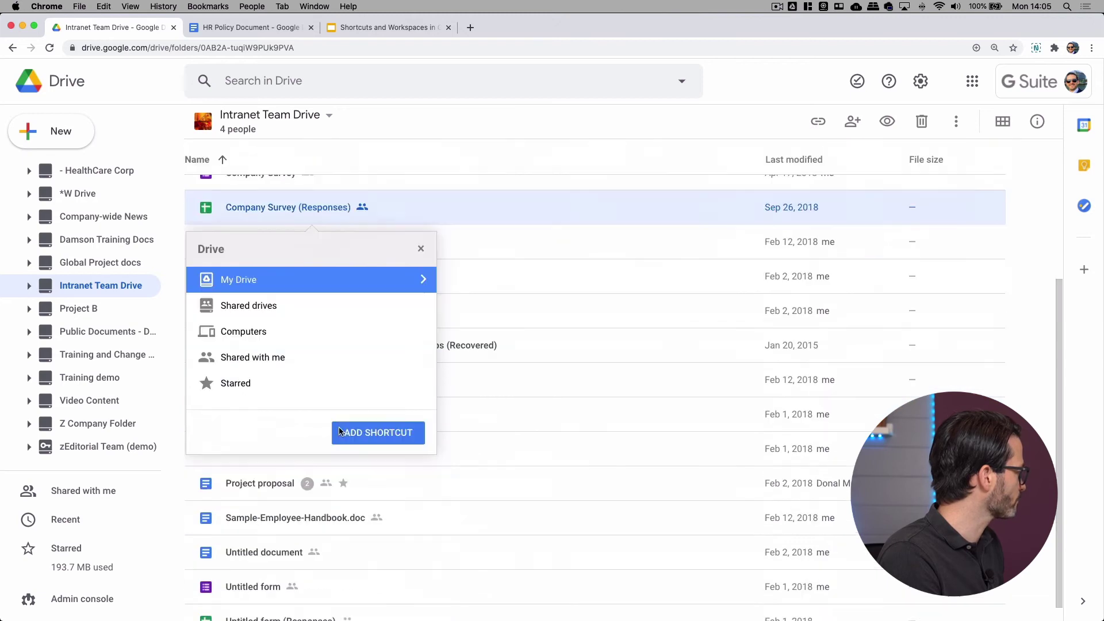
click(273, 306)
scroll(270, 328, down, 3)
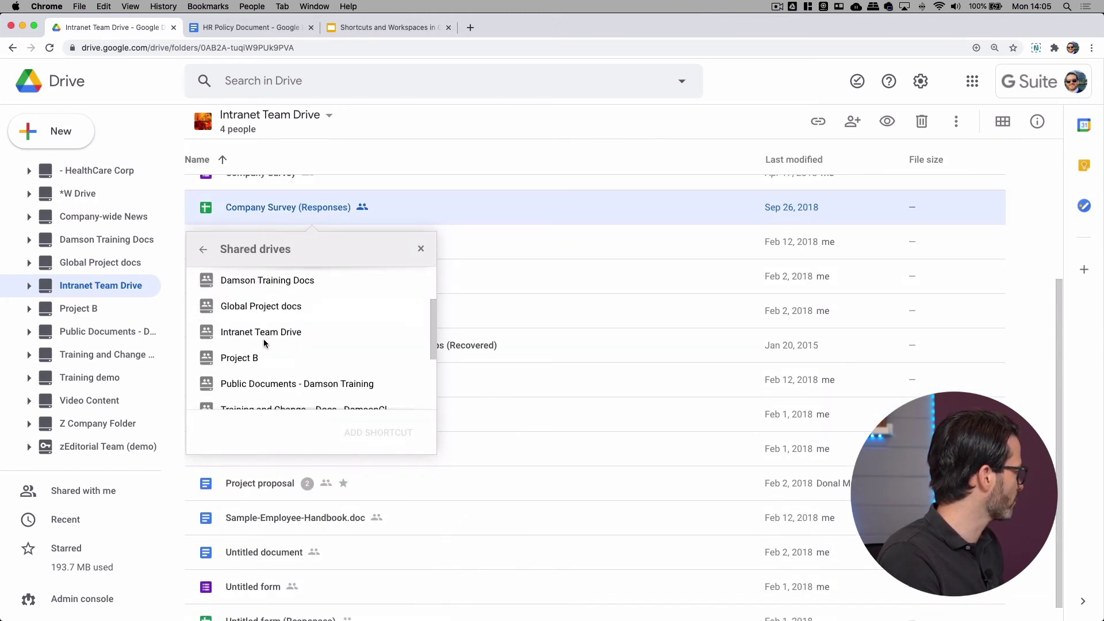
click(259, 348)
double_click(259, 348)
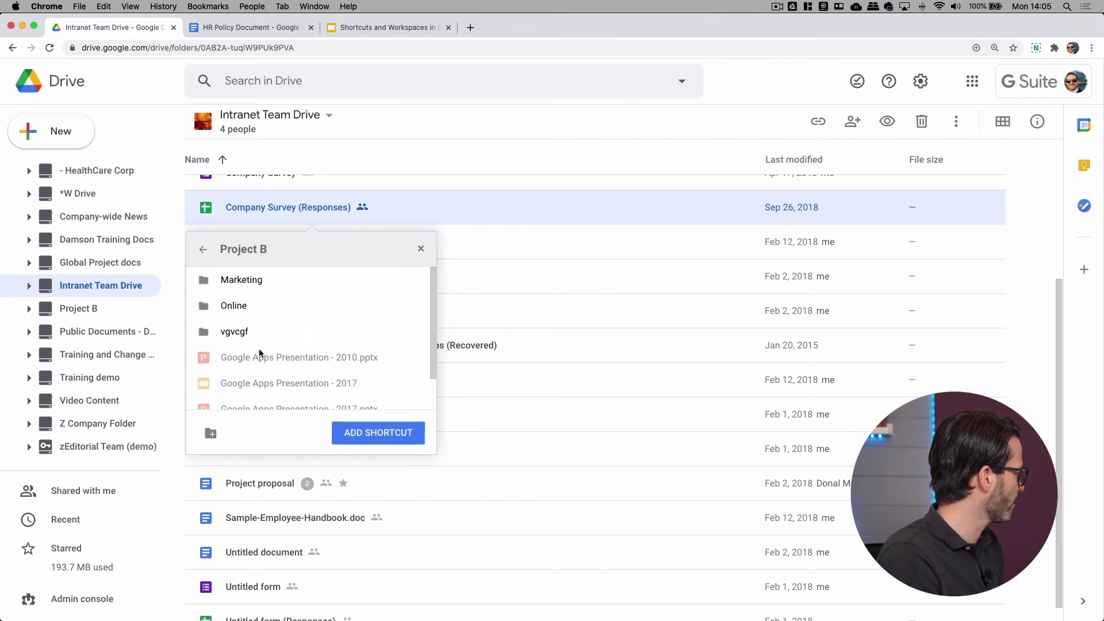
click(361, 433)
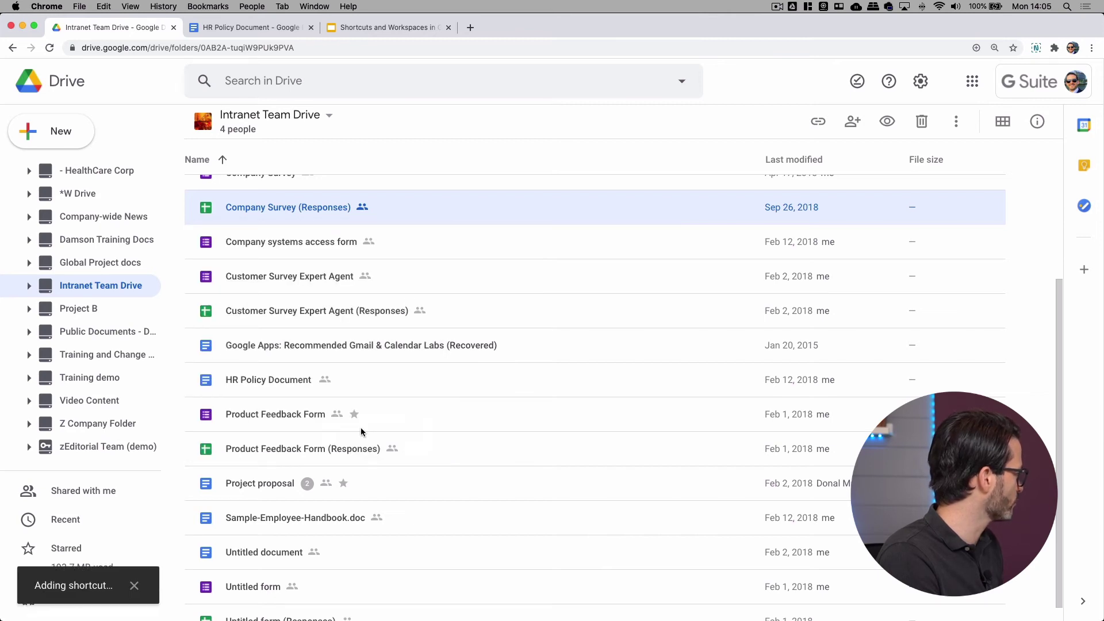
click(105, 307)
Step: Open the Company Survey (Responses) shortcut in Sheets, then return to the Project B Drive tab
scroll(305, 383, down, 1)
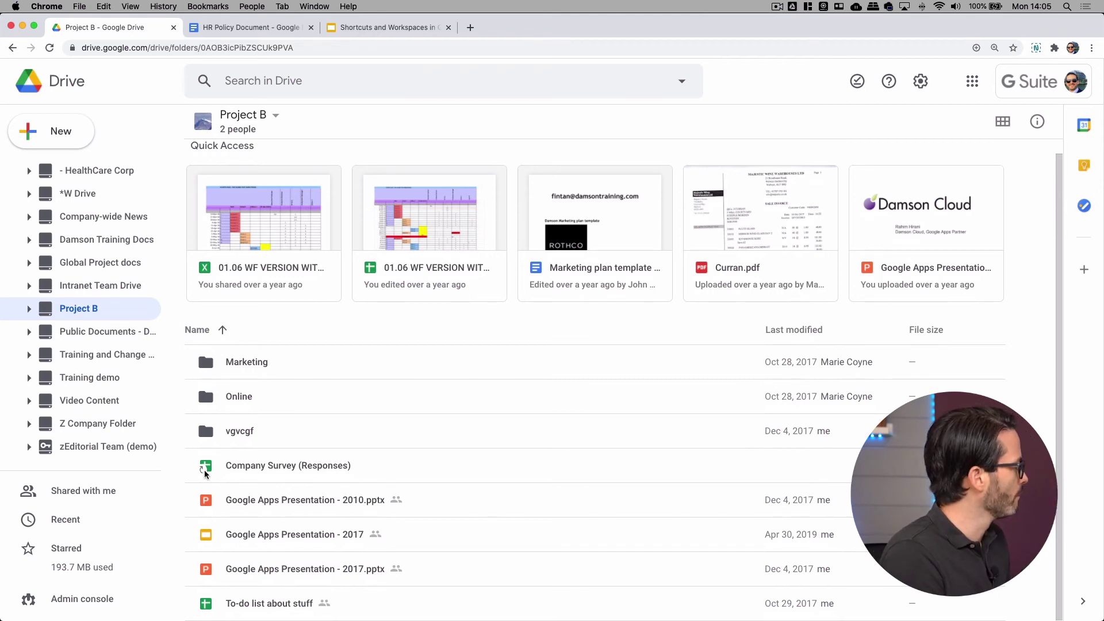
double_click(260, 468)
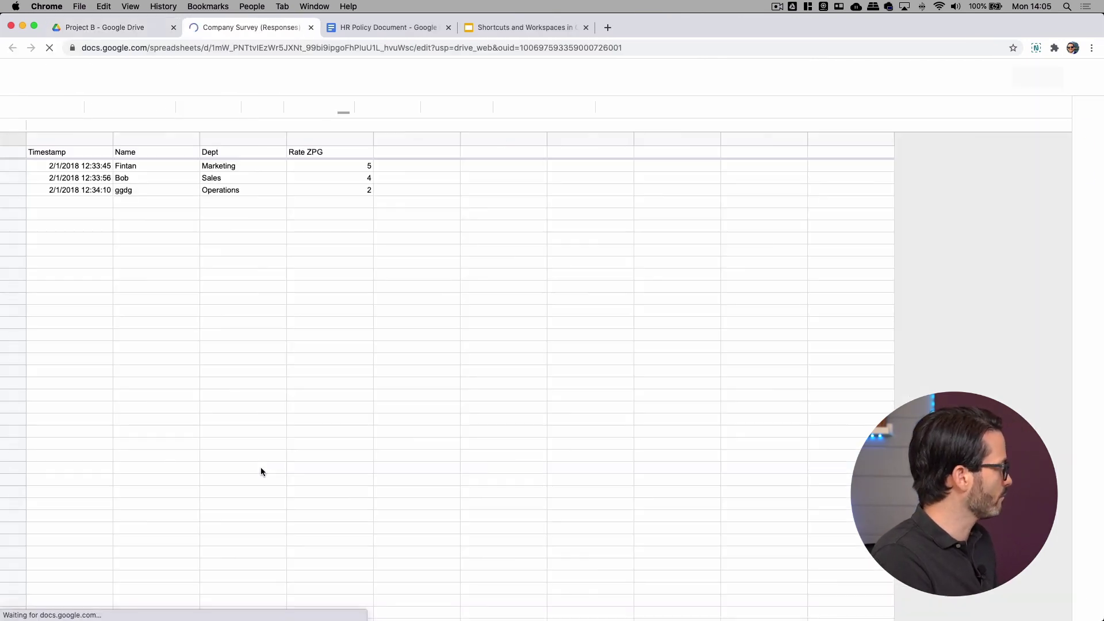
click(135, 31)
right_click(326, 471)
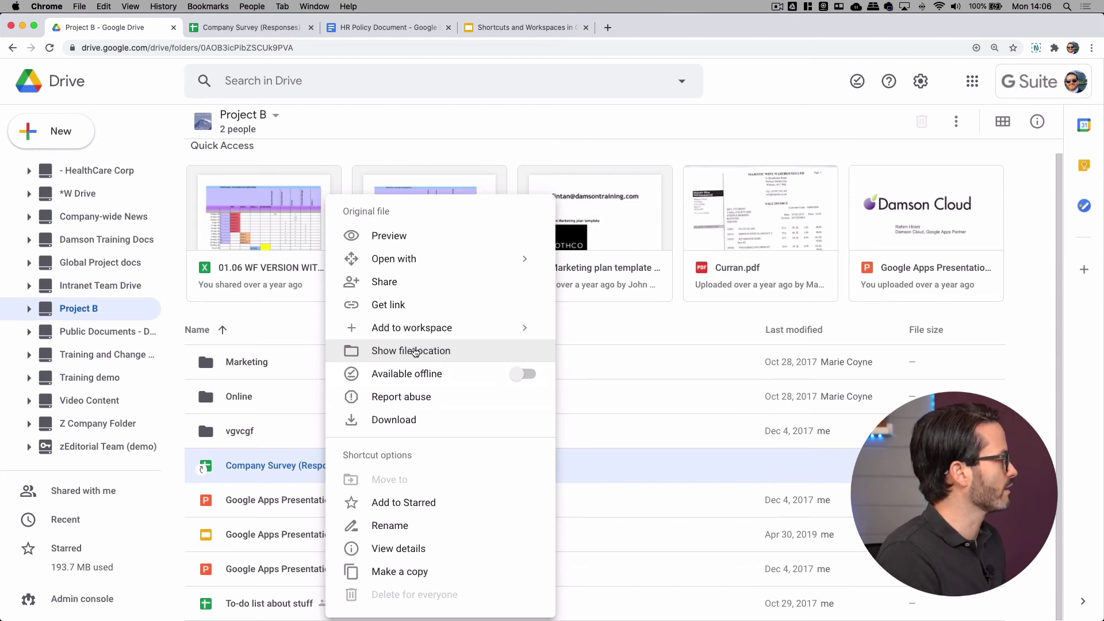
mouse_move(411, 329)
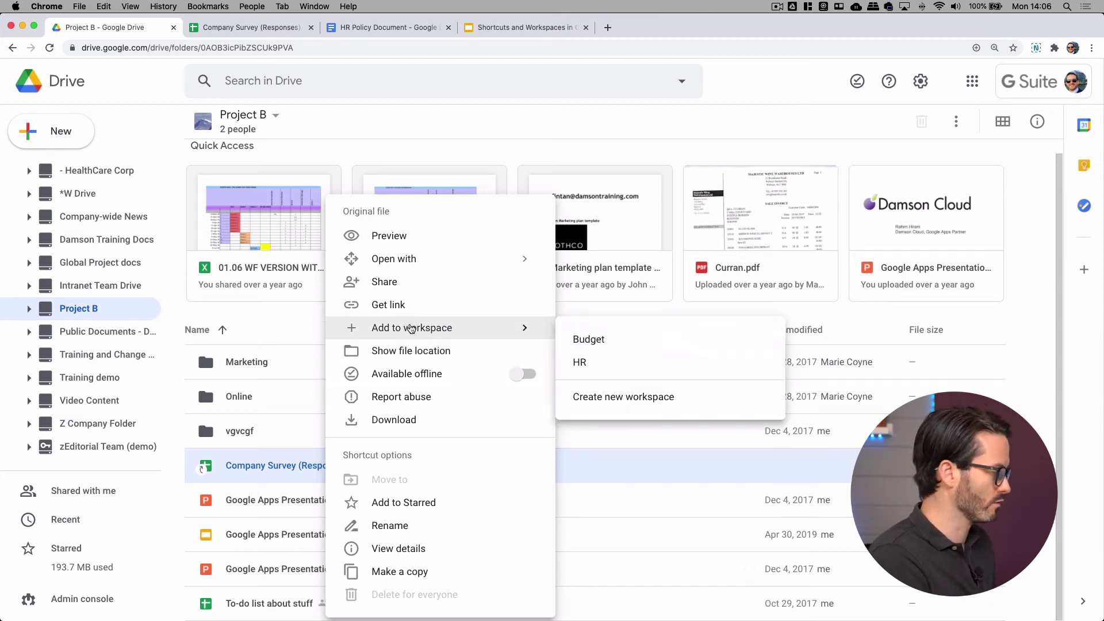